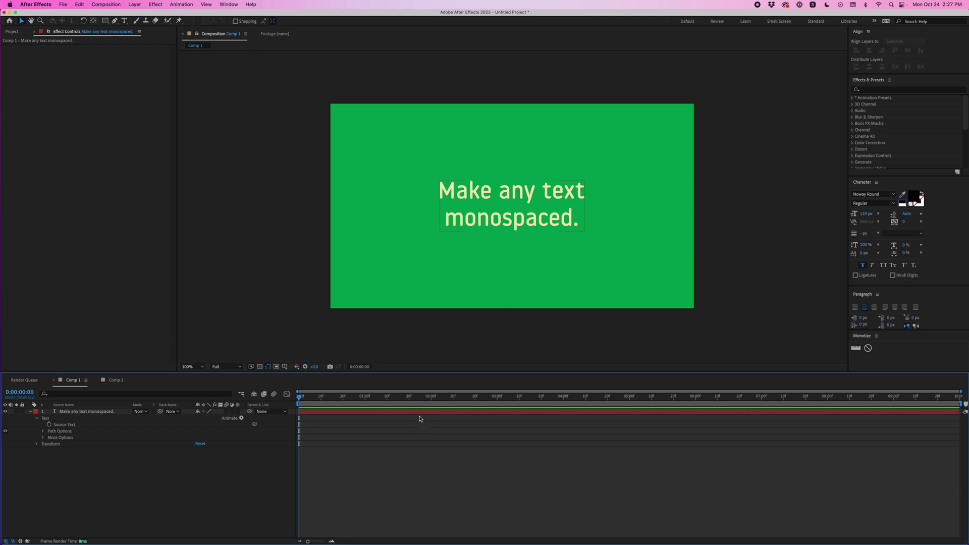
Select the 'Make any text monospaced.' text layer in Comp 1.
click(424, 412)
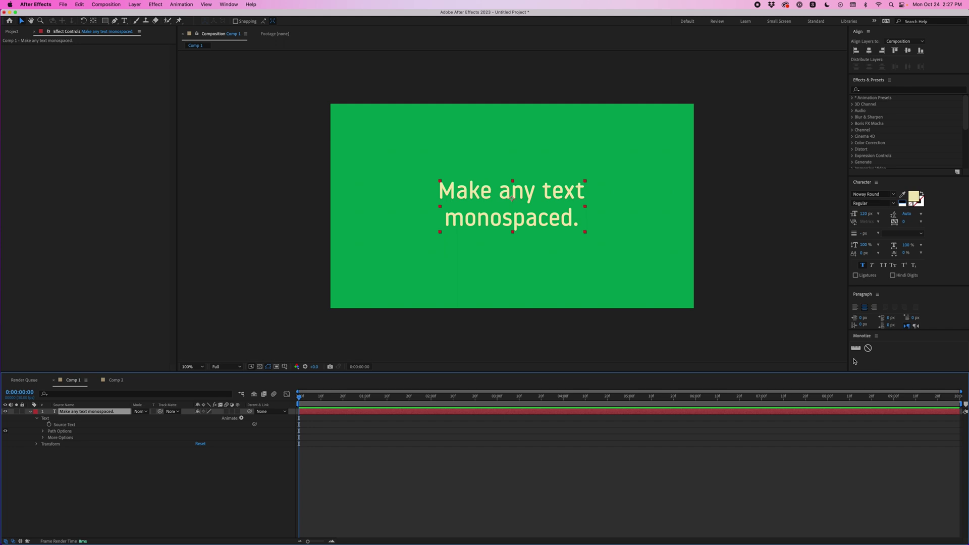
Add monospacing to the text, then scrub the Spacing slider to 128 and settle at 109.
click(856, 348)
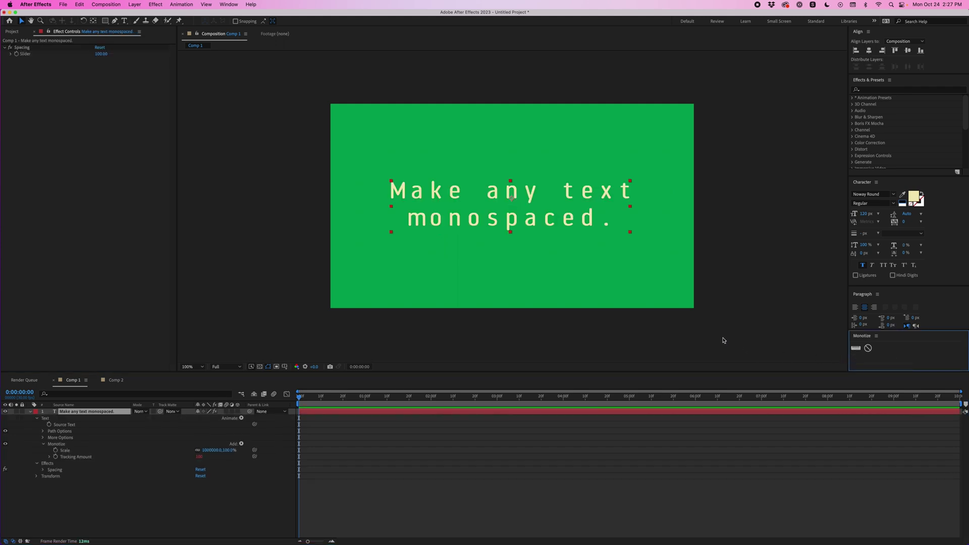
click(114, 102)
key(super+t)
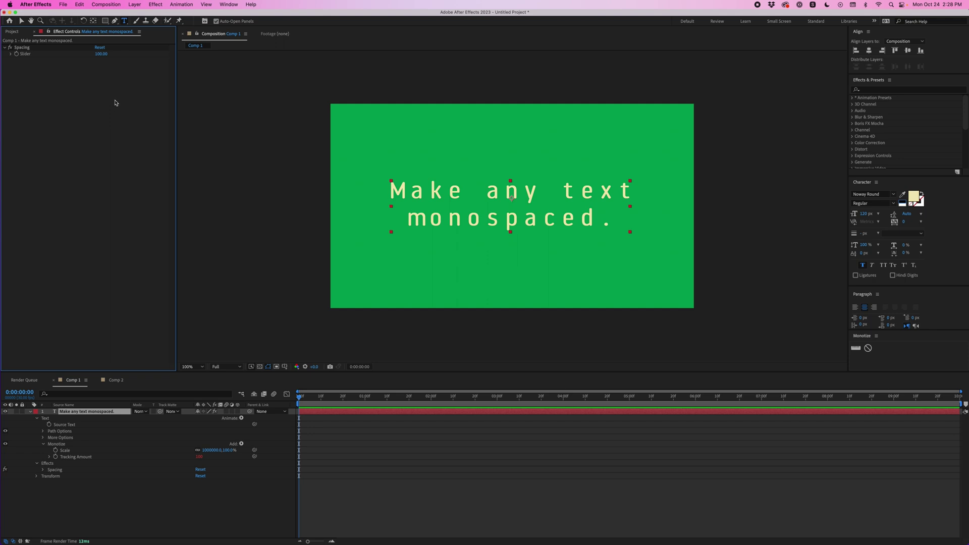
drag(101, 53, 105, 56)
click(552, 206)
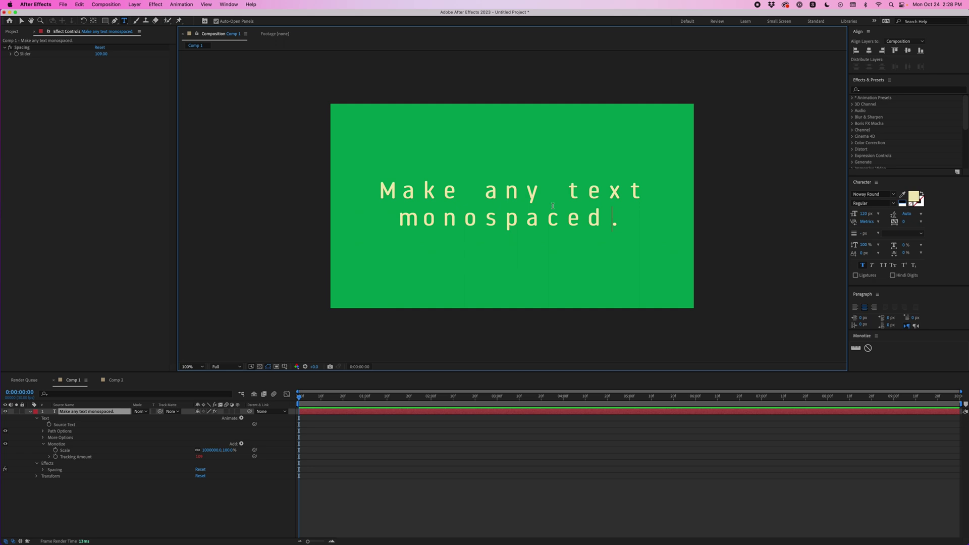
Add a test line 'Hello' below the text, then delete it.
key(Right)
key(Return)
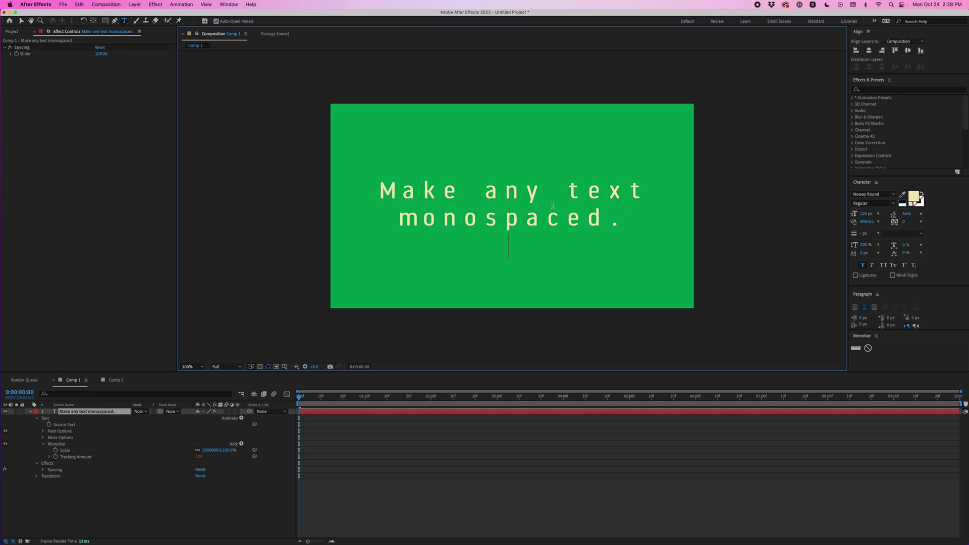
text(Hello)
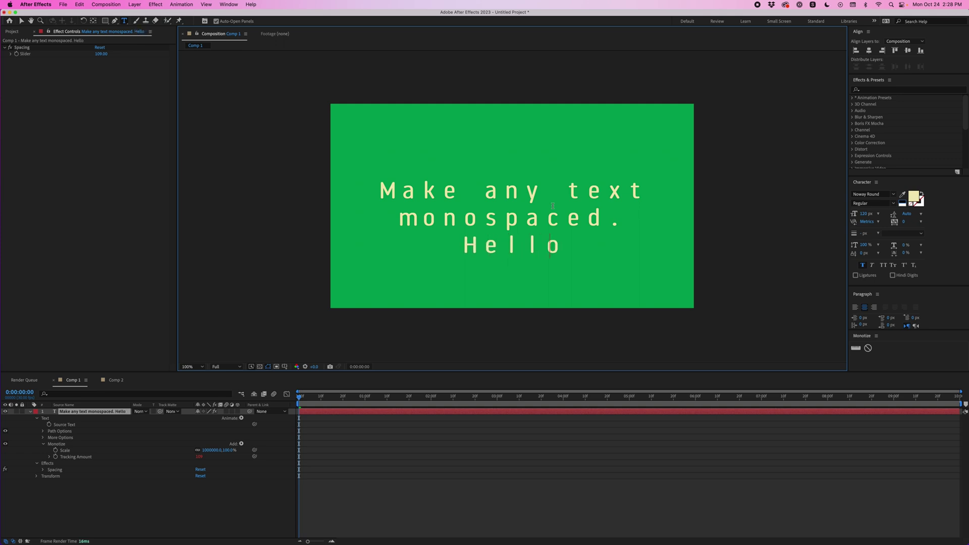
key(shift+Home)
key(BackSpace)
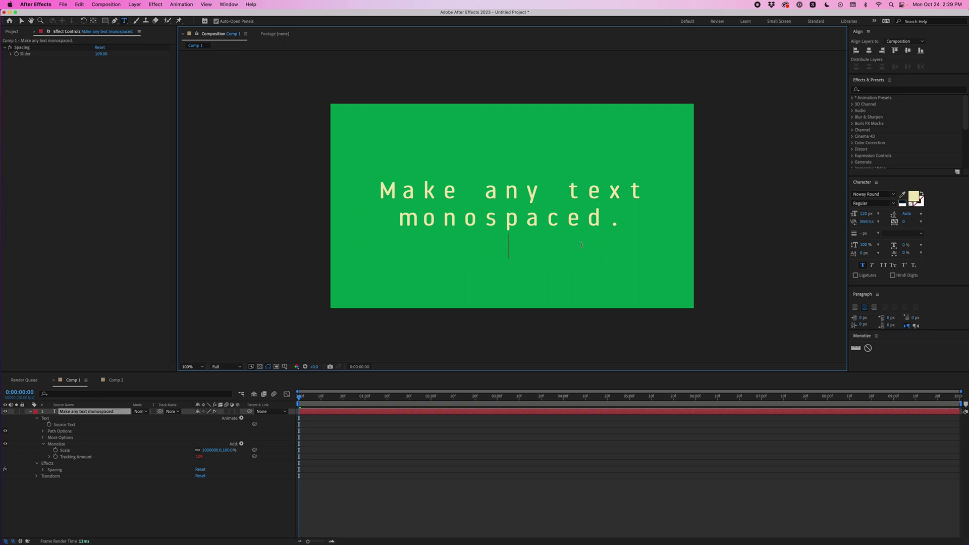
Turn the word 'monospaced' black with the default colours swatch.
key(shift+Left)
key(shift+Left)
key(shift+Left)
key(shift+Left)
key(shift+Left)
key(shift+Left)
key(shift+Left)
key(shift+Left)
key(shift+Left)
key(shift+Left)
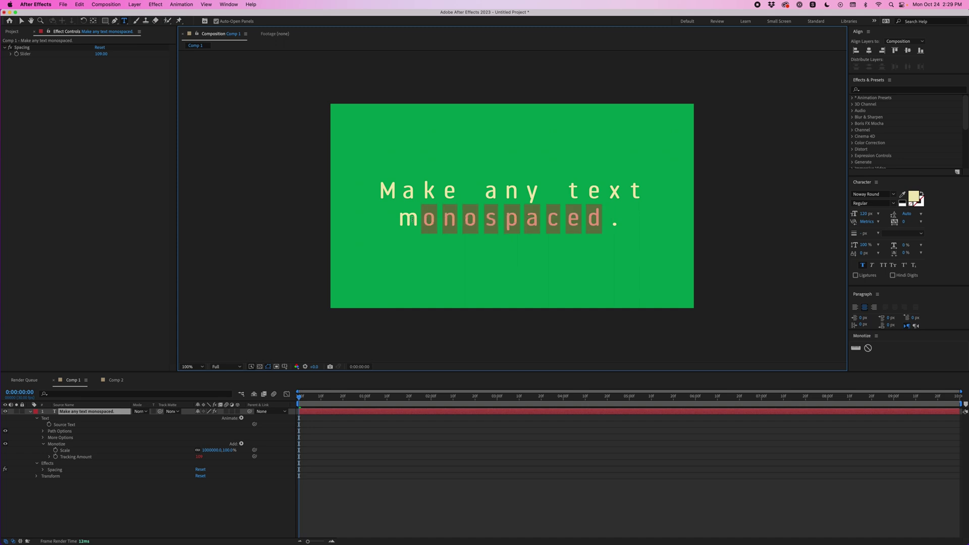
click(903, 204)
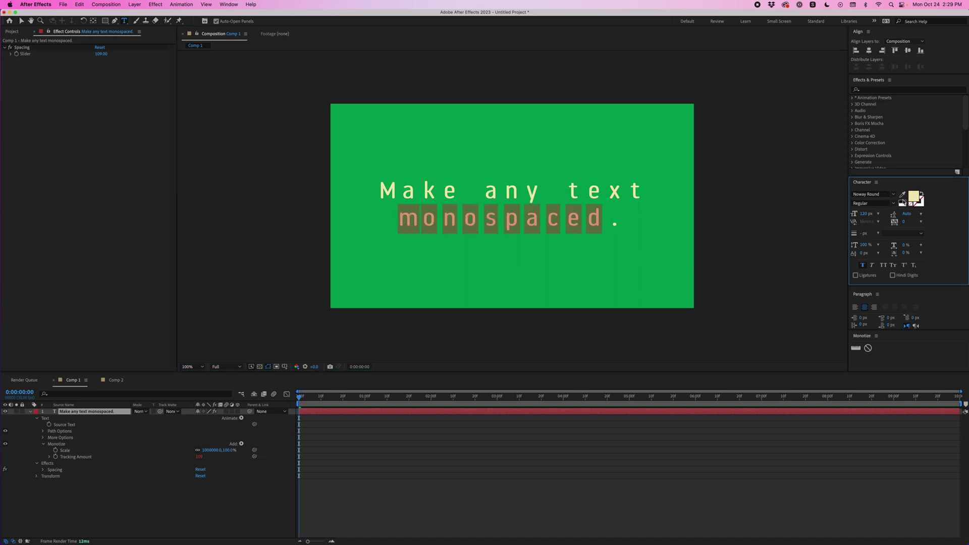
click(902, 203)
click(634, 246)
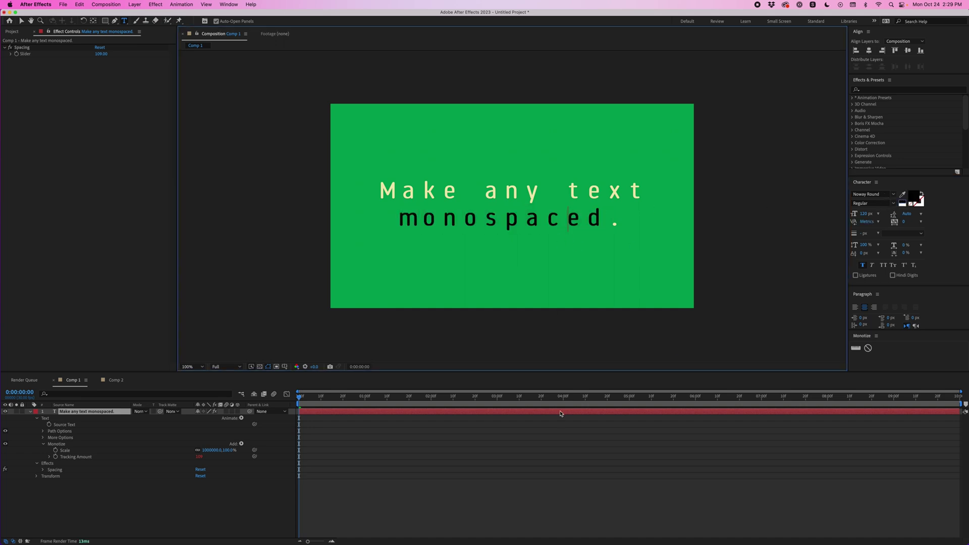
click(559, 421)
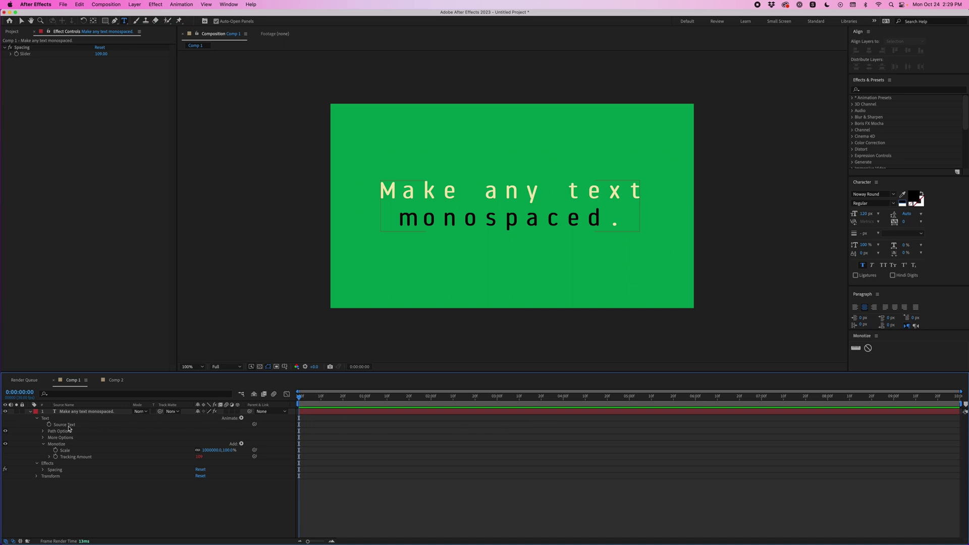
click(82, 413)
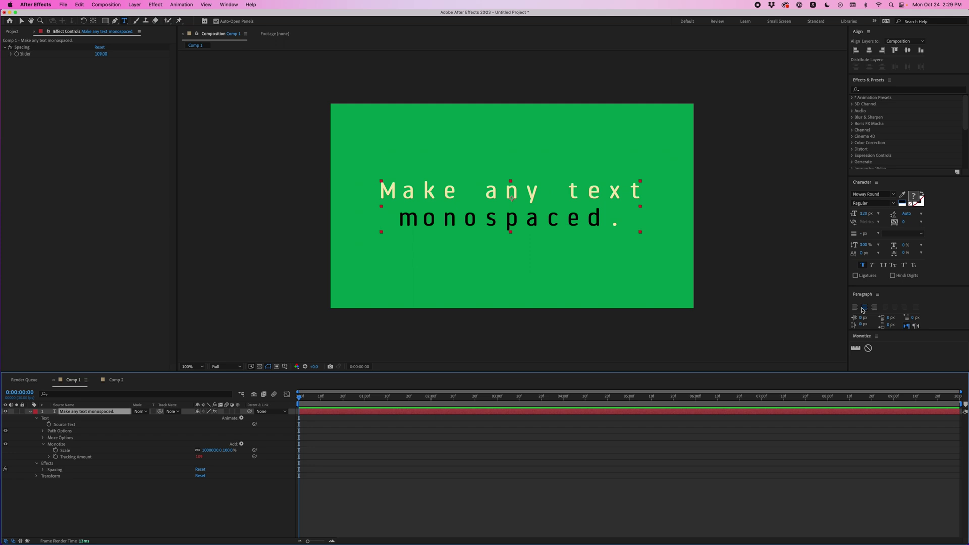
Try left and right paragraph alignment, then return the text to centred.
click(855, 307)
click(873, 308)
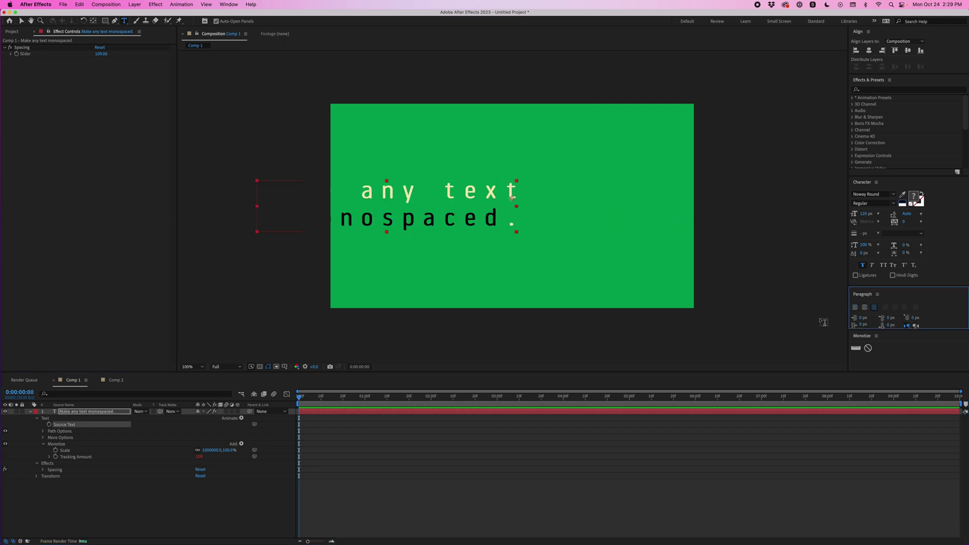
click(864, 307)
click(504, 420)
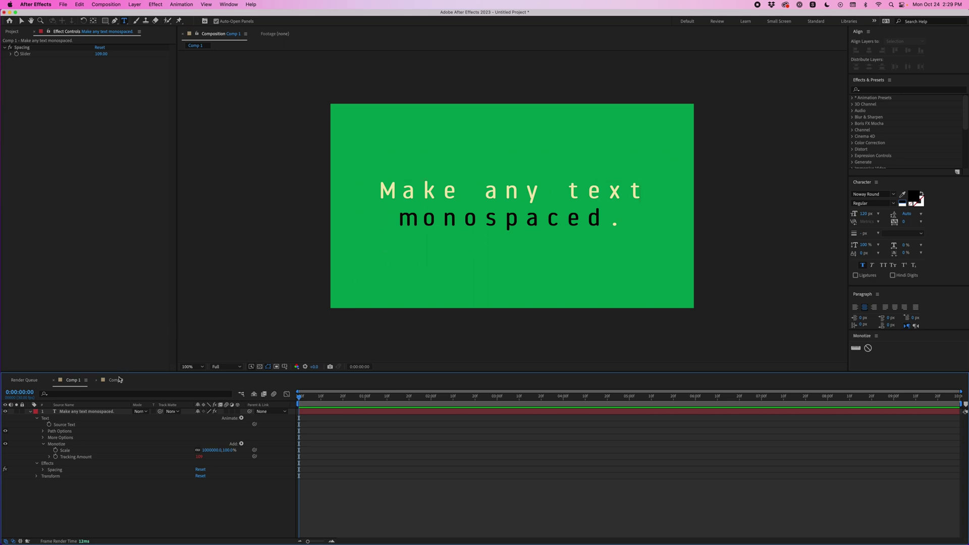
In Comp 2, select the Num Pro counter, preview it, and return to the $374.4M frame.
click(118, 380)
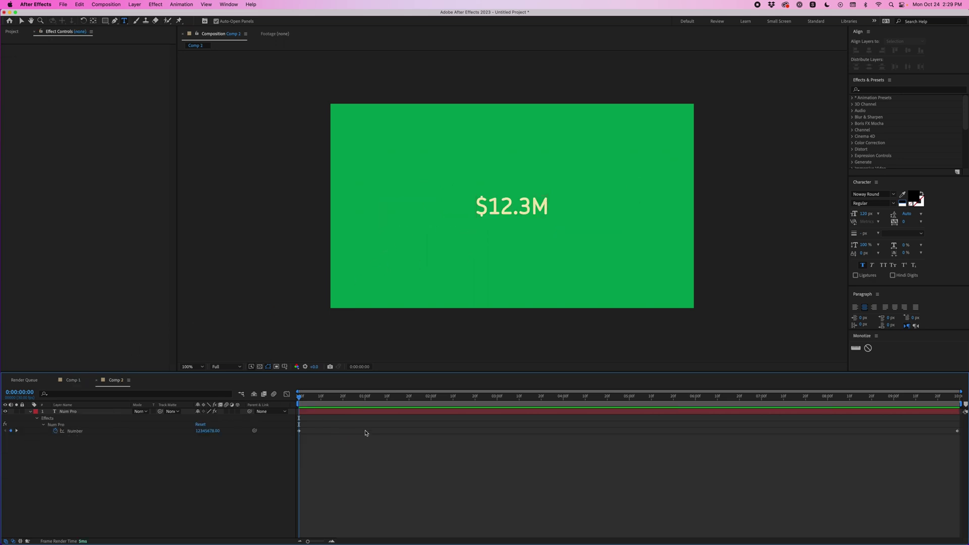
click(343, 413)
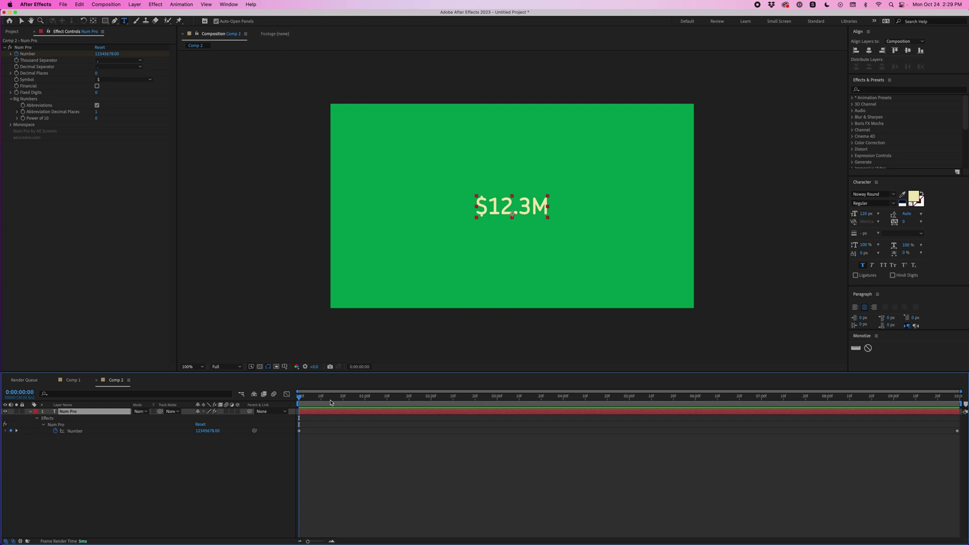
key(space)
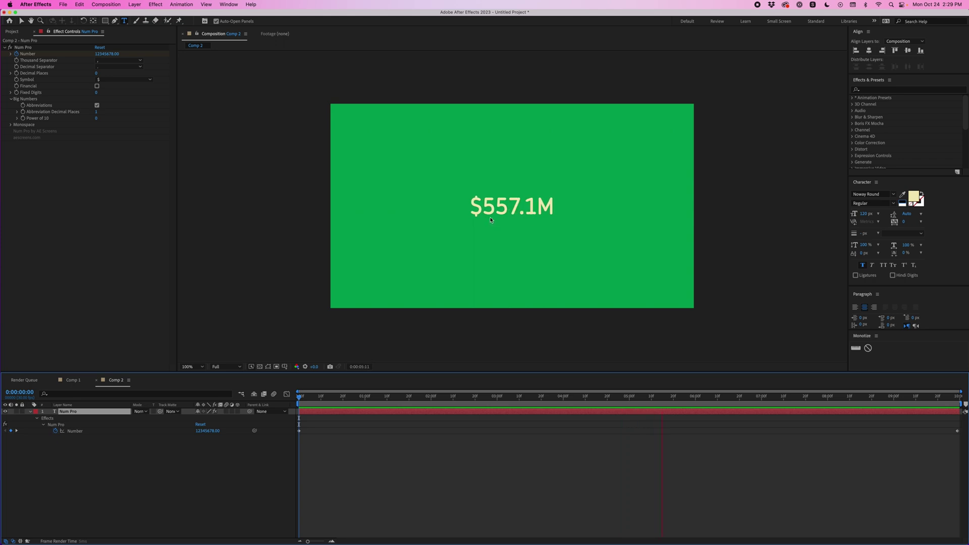
key(space)
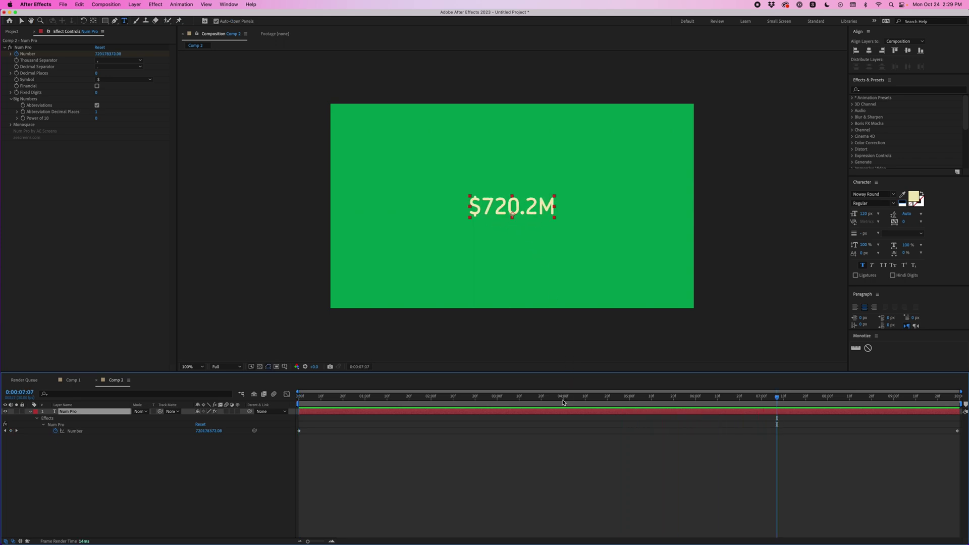
drag(563, 402, 543, 402)
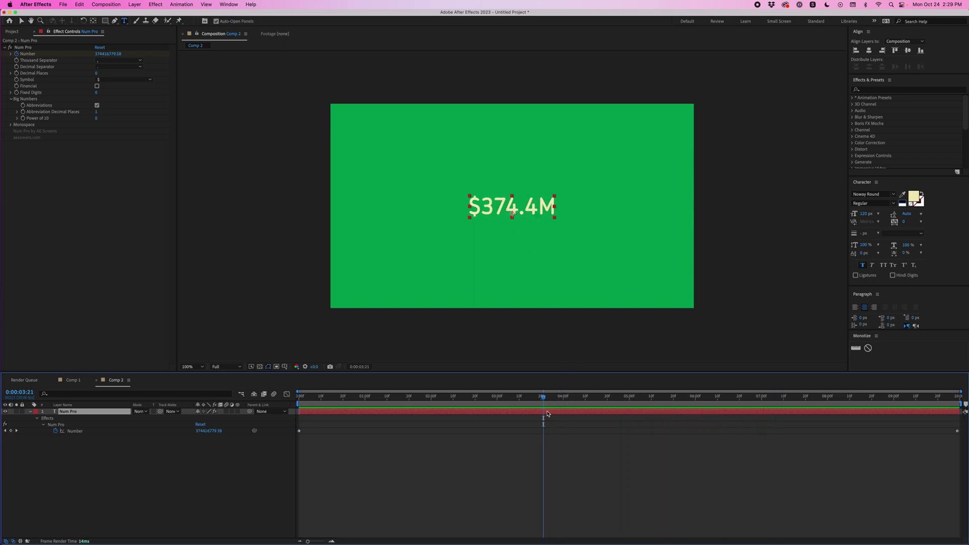
Make the counter monospaced and replay it, stopping at $80.8M with Num Pro reselected.
click(855, 348)
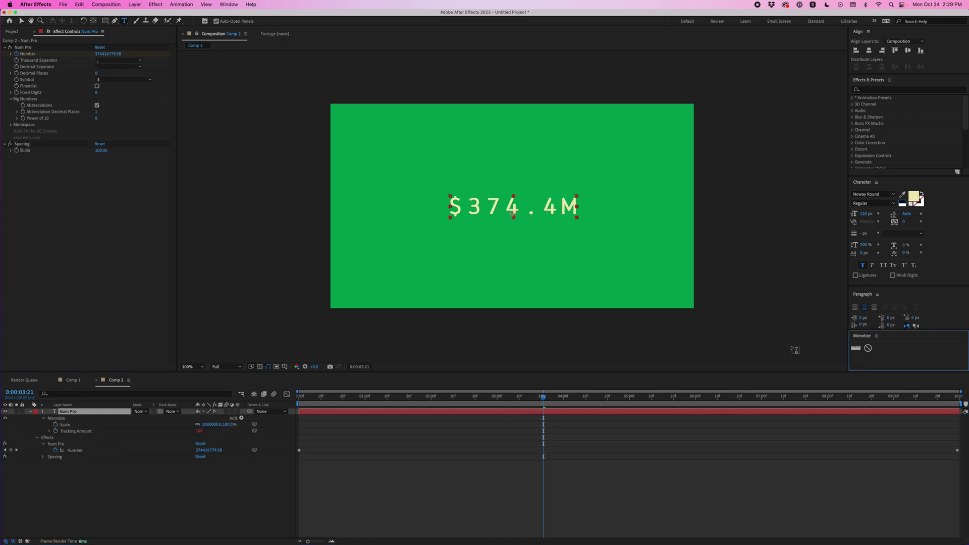
click(612, 448)
key(space)
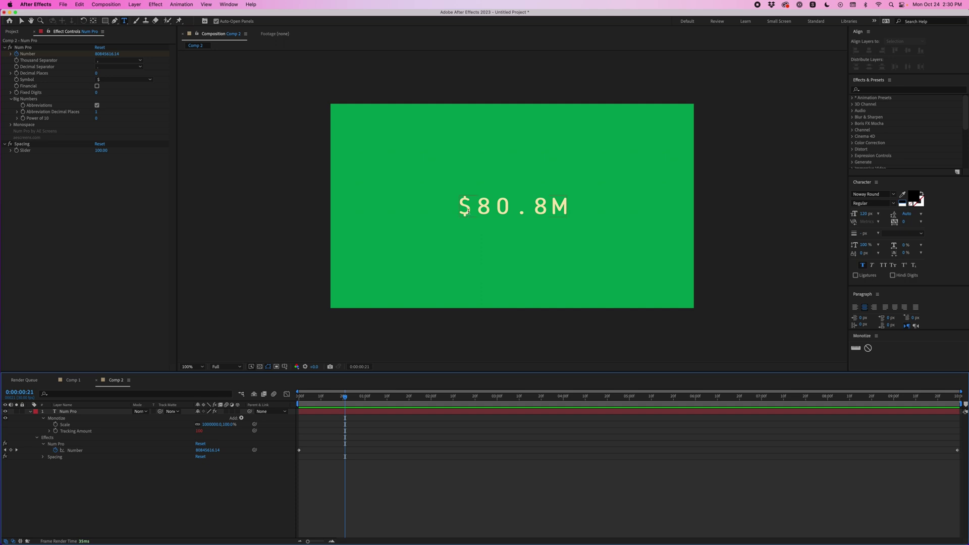
click(387, 413)
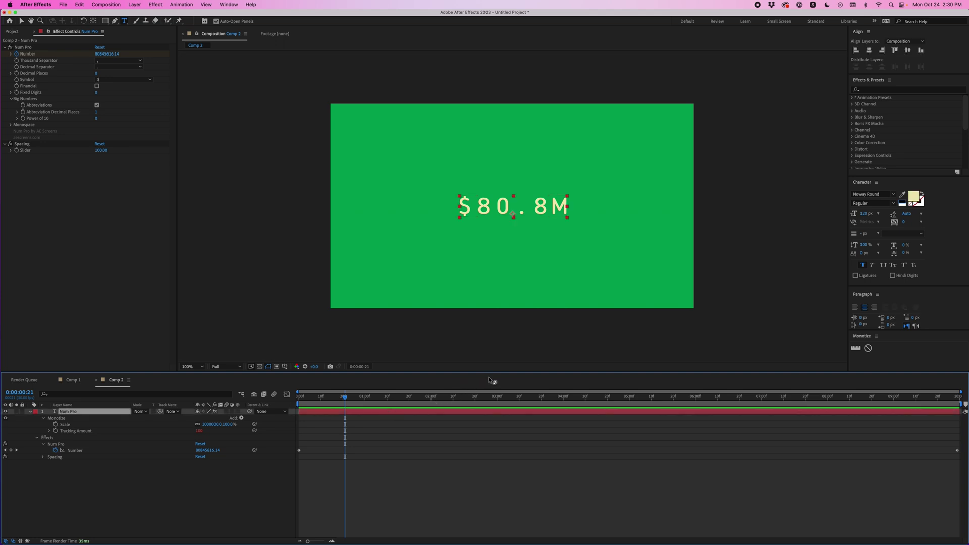
Add the first Variable Spacer to the counter and set its Spacing to 100.
click(856, 349)
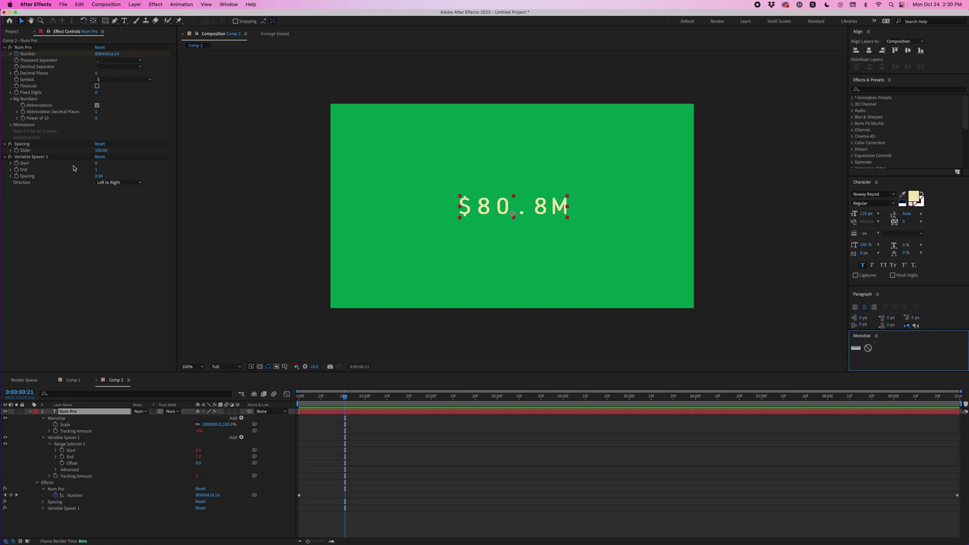
click(475, 204)
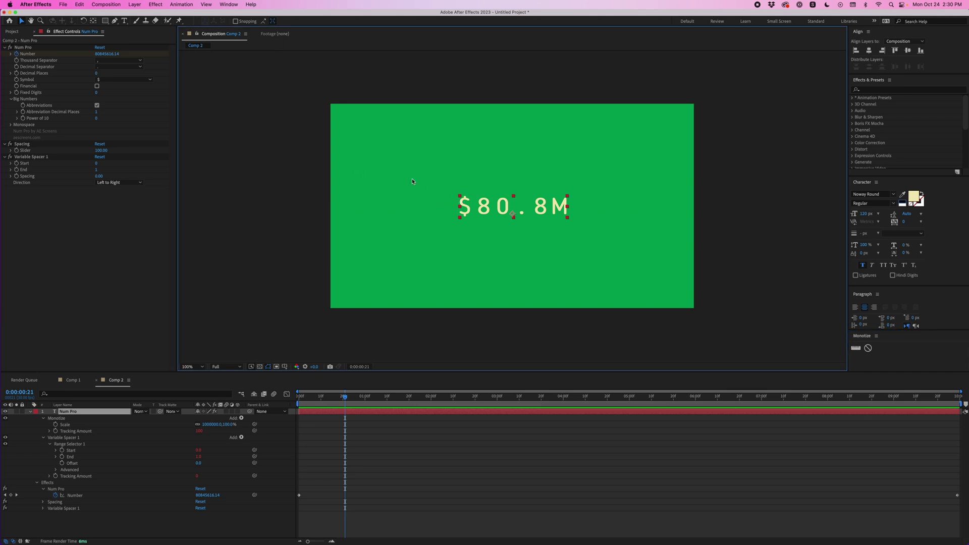
click(119, 209)
drag(96, 178, 575, 179)
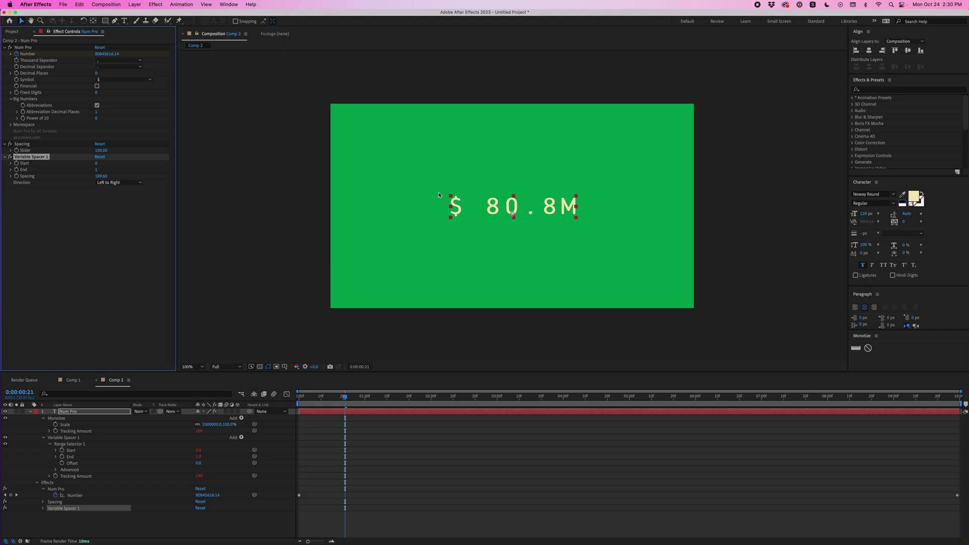
click(101, 176)
text(100)
key(Return)
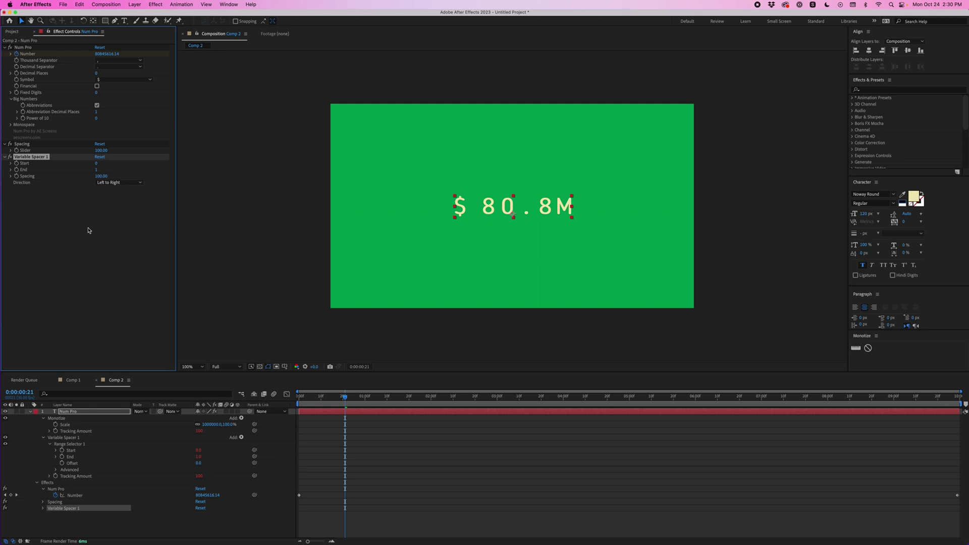
click(85, 260)
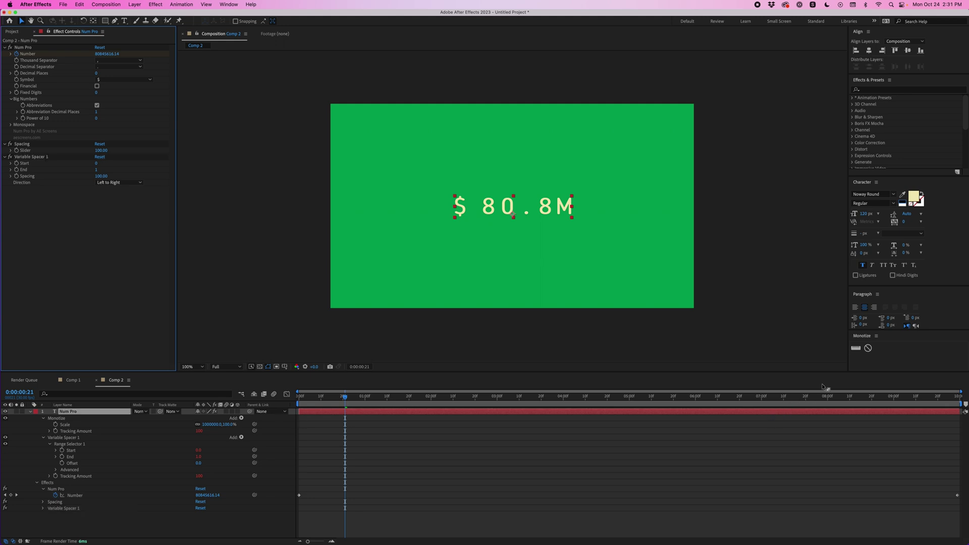
Add a second Variable Spacer with Spacing 100 to separate the final M.
click(855, 348)
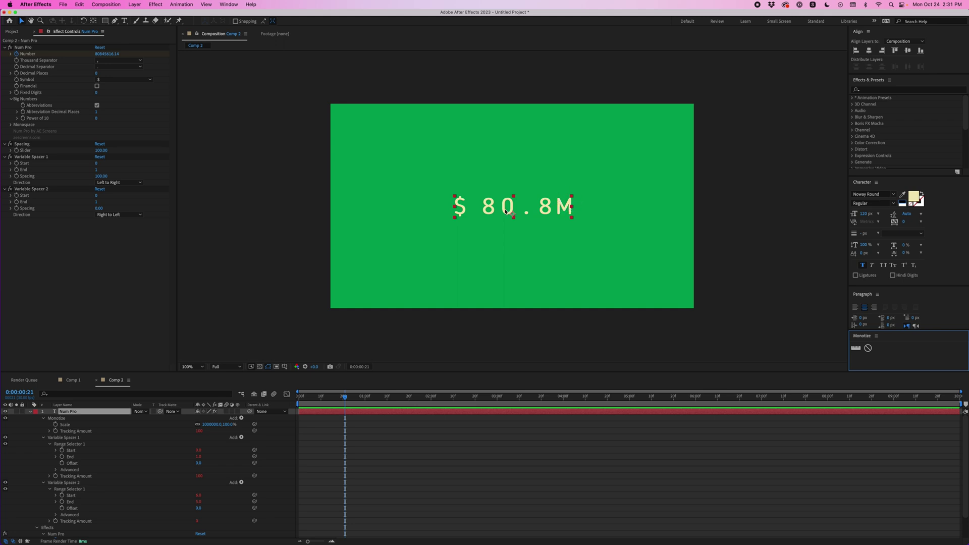
drag(99, 208, 131, 221)
click(97, 209)
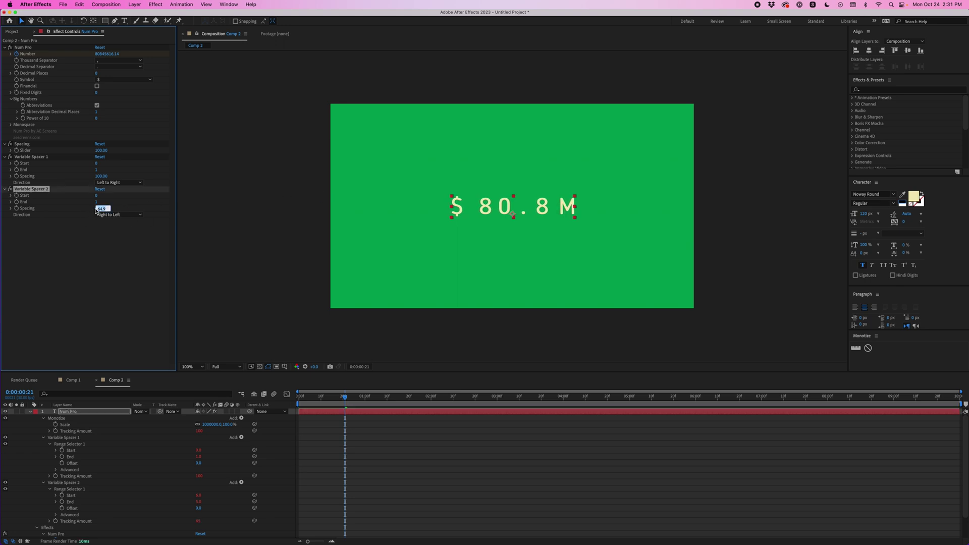
text(100)
key(Return)
click(91, 266)
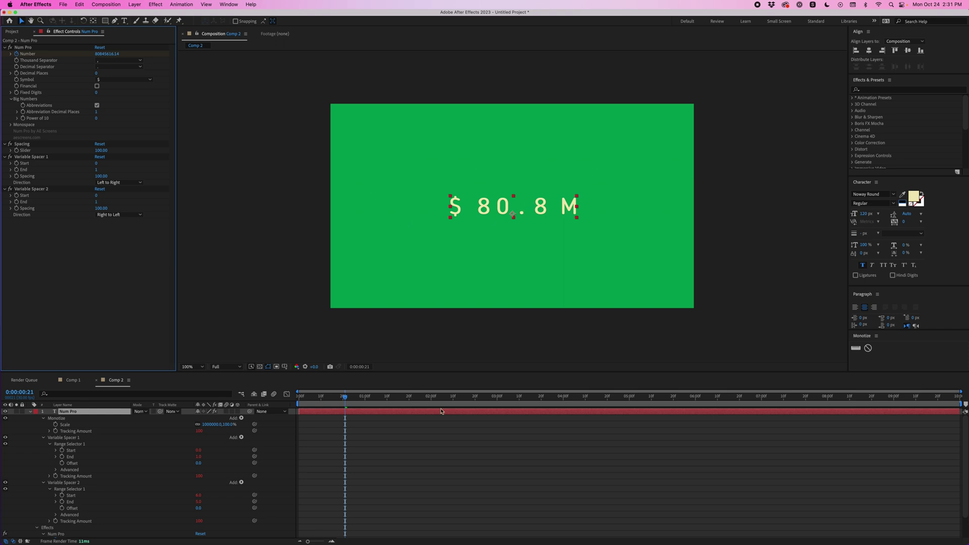
Add a third Variable Spacer, scrub to frame 1:08, and set its Direction to Right to Left.
click(855, 348)
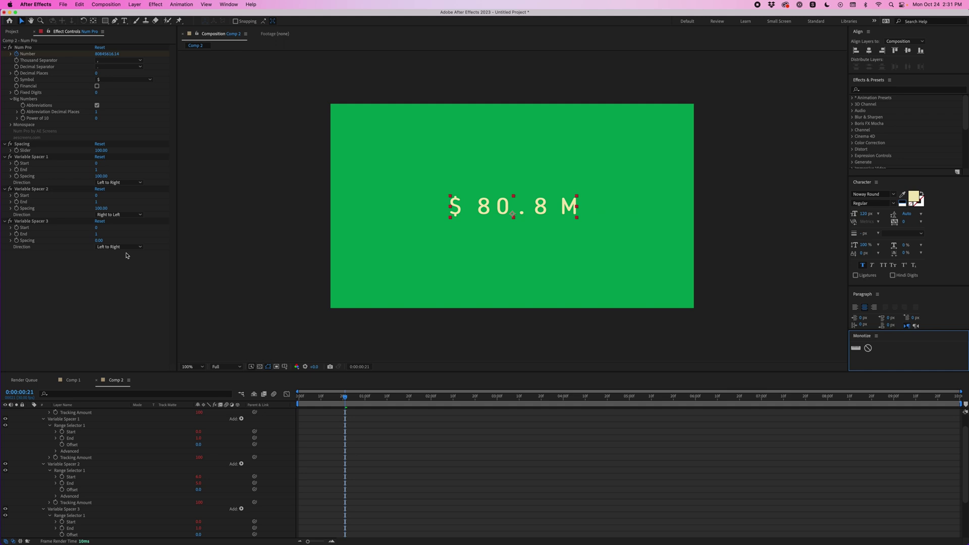
key(space)
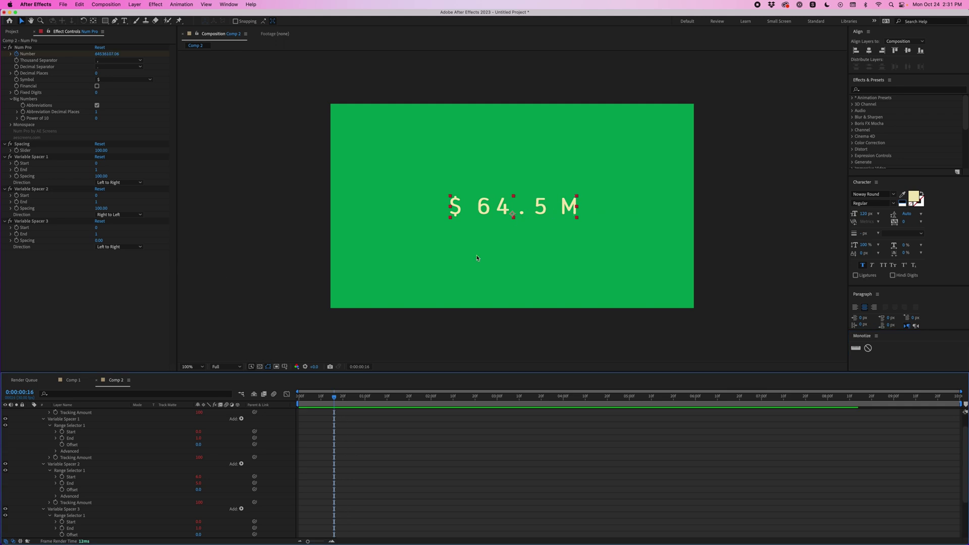
drag(307, 397, 319, 397)
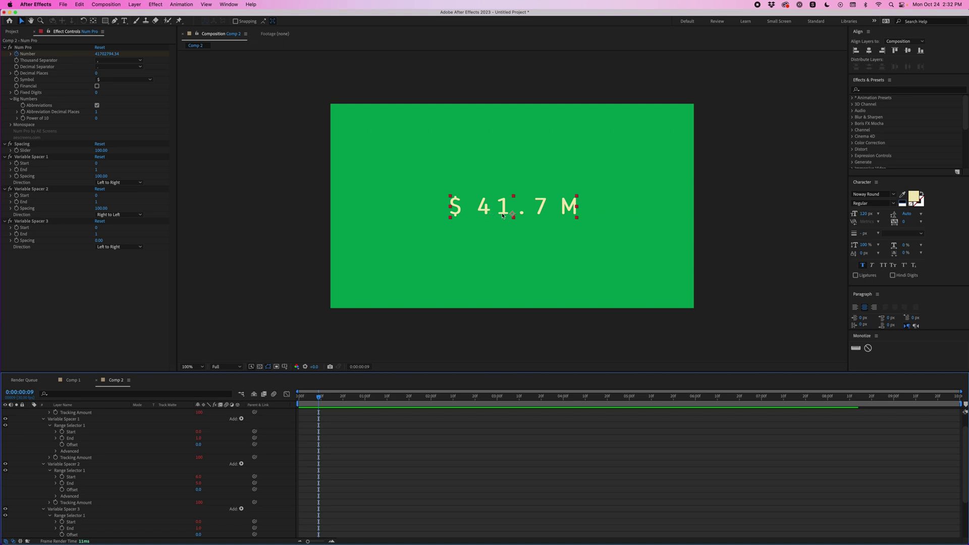
drag(334, 397, 382, 397)
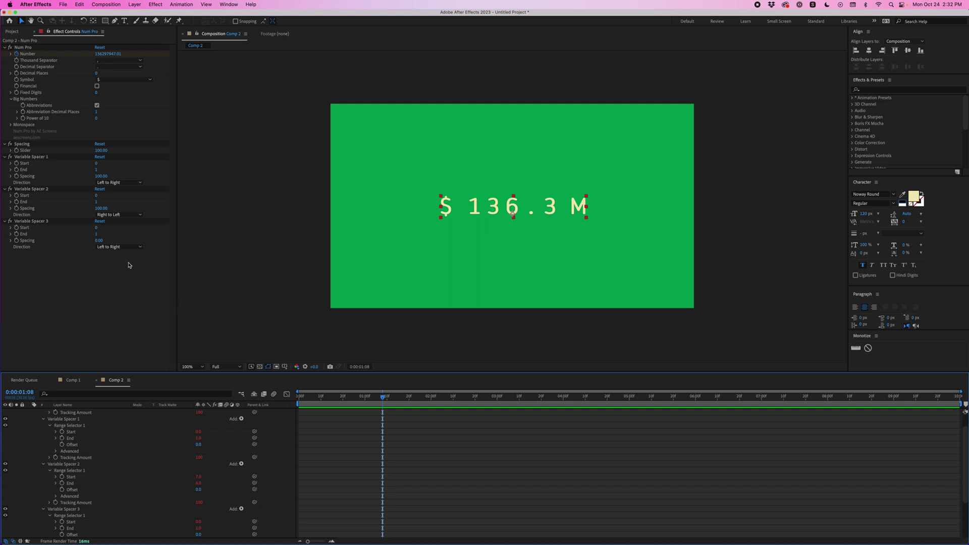
click(123, 248)
click(116, 271)
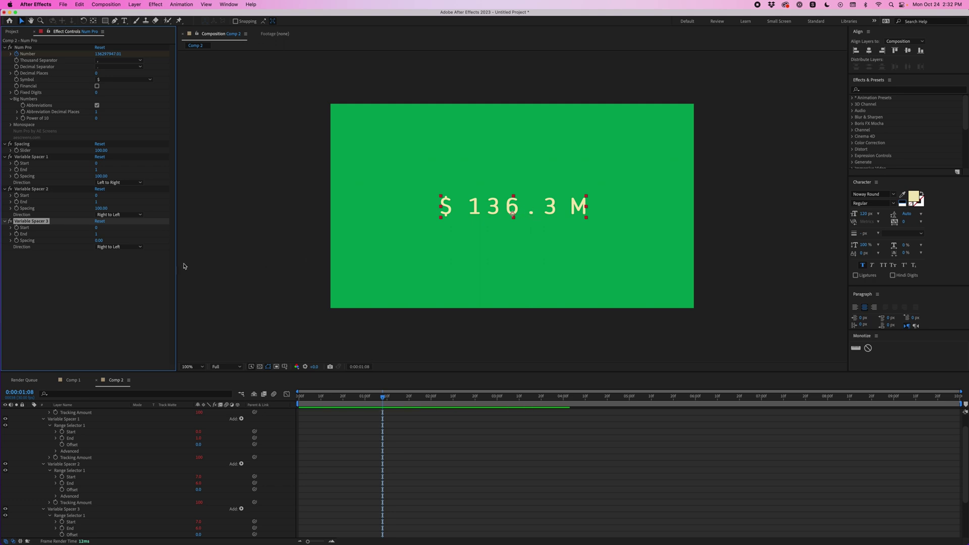
Set the third Variable Spacer's Start to 2, End to 3, and Spacing to -50.
click(98, 233)
click(97, 229)
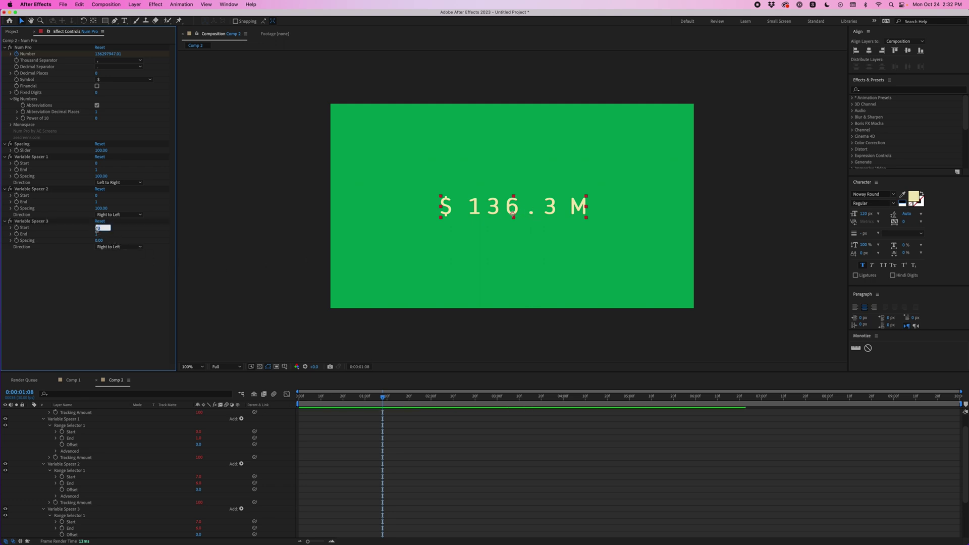
text(2)
key(Tab)
text(3)
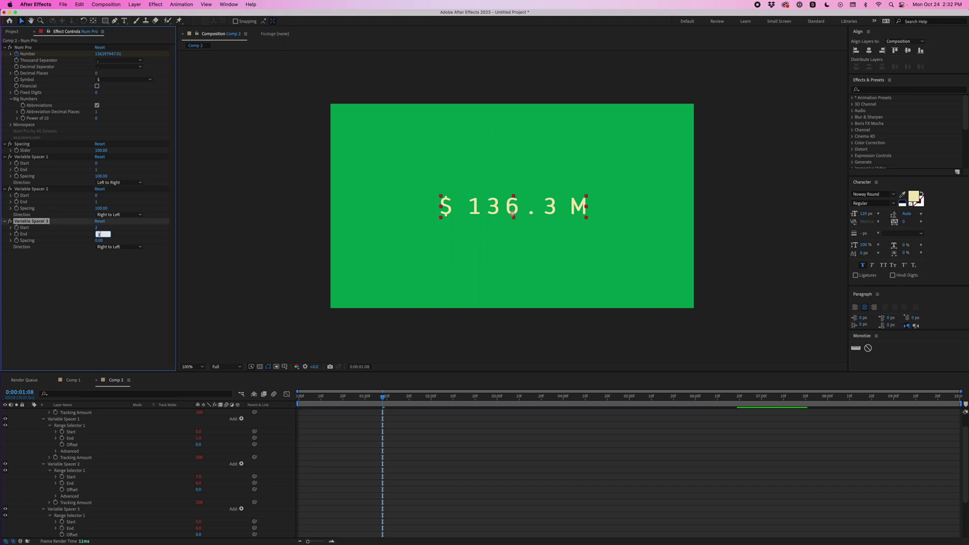
key(Return)
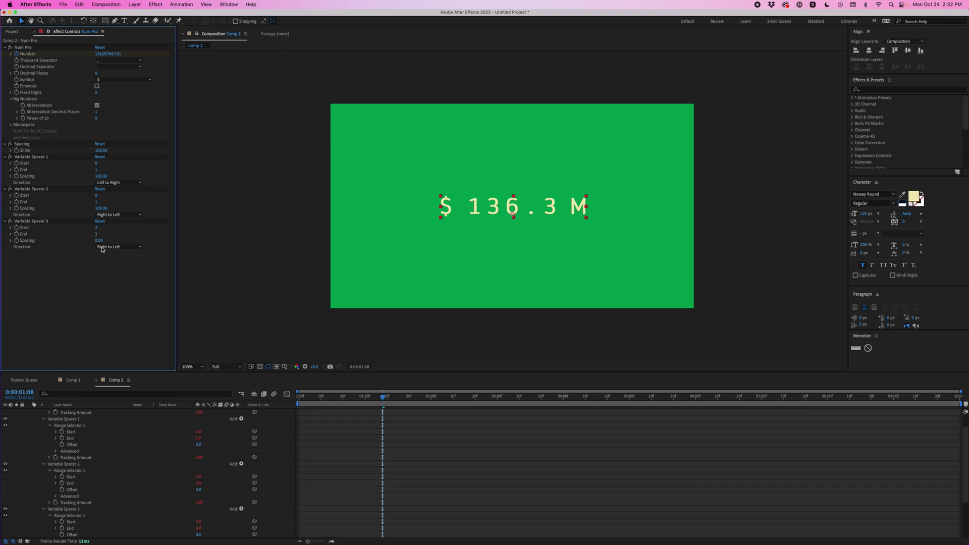
drag(97, 241, 178, 270)
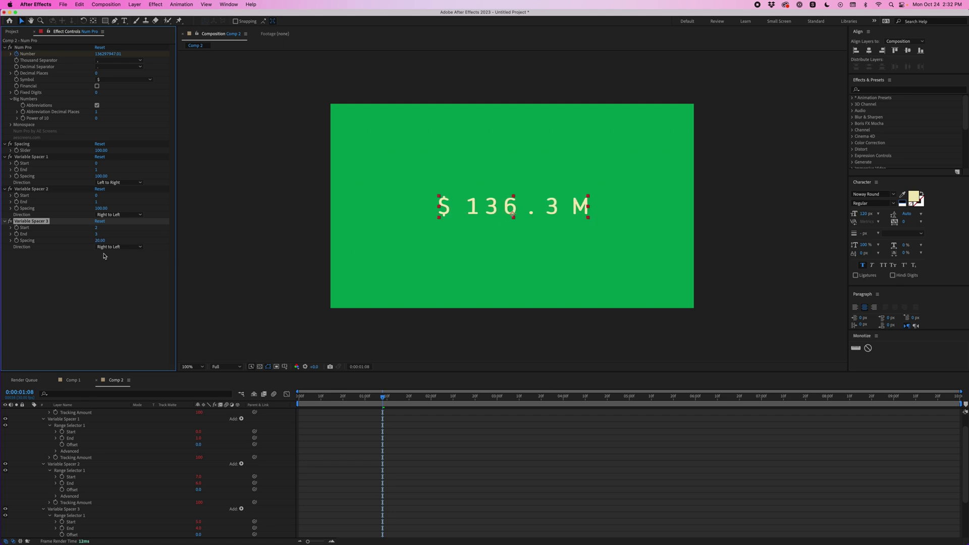
click(101, 241)
key(Return)
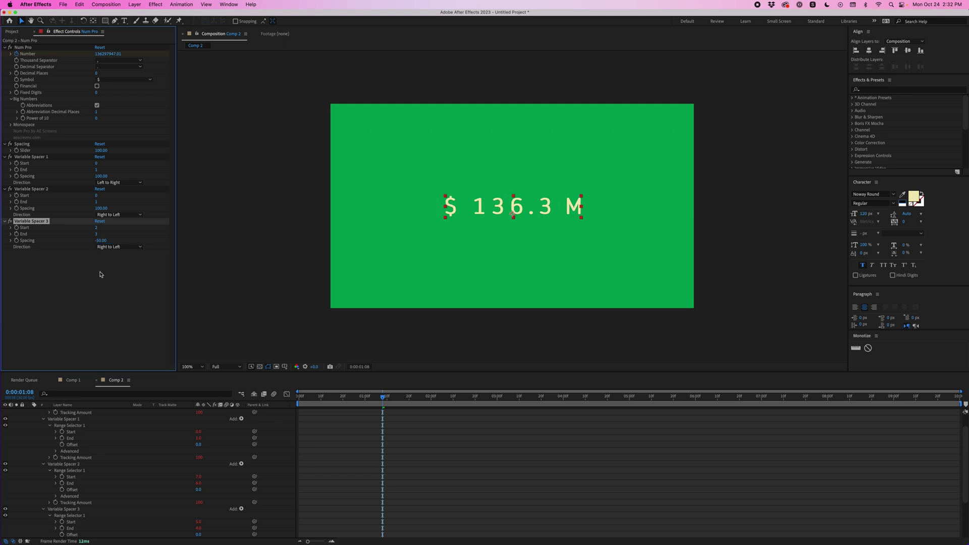
click(126, 267)
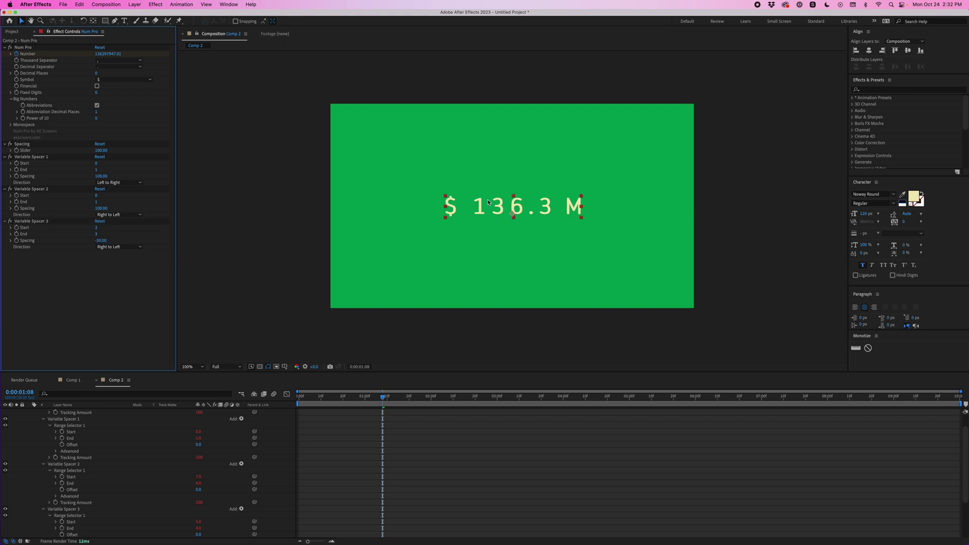
Preview the counter from the start, stopping when it reads $413.6 M.
click(491, 422)
key(Home)
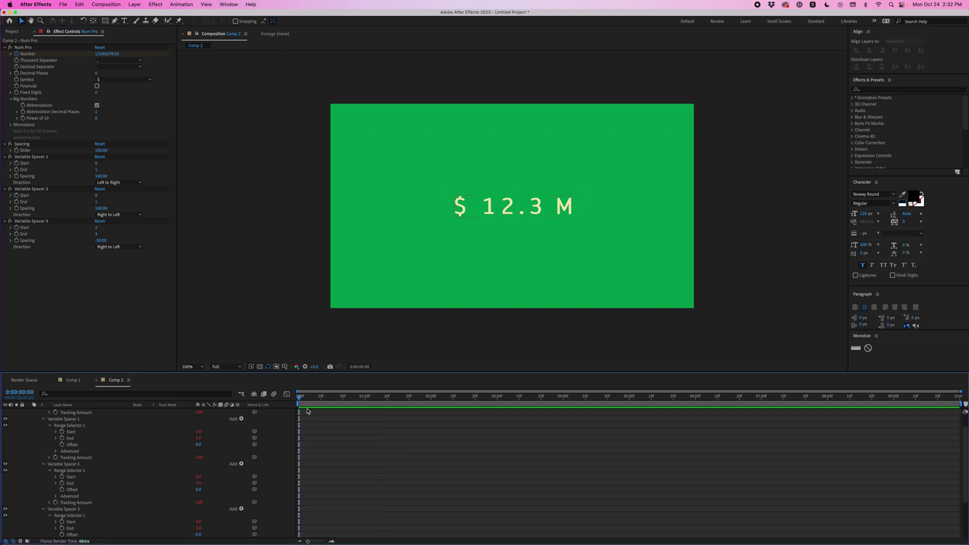
key(space)
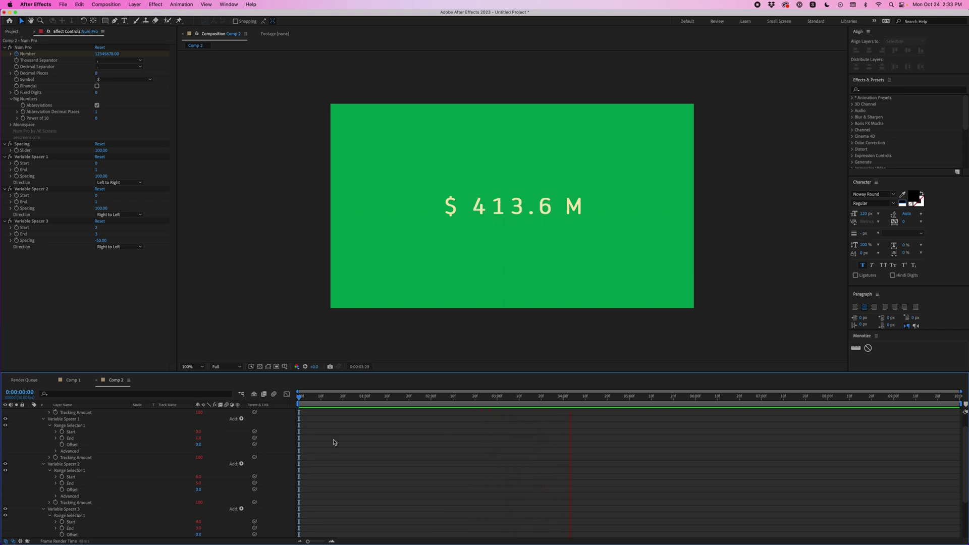
key(space)
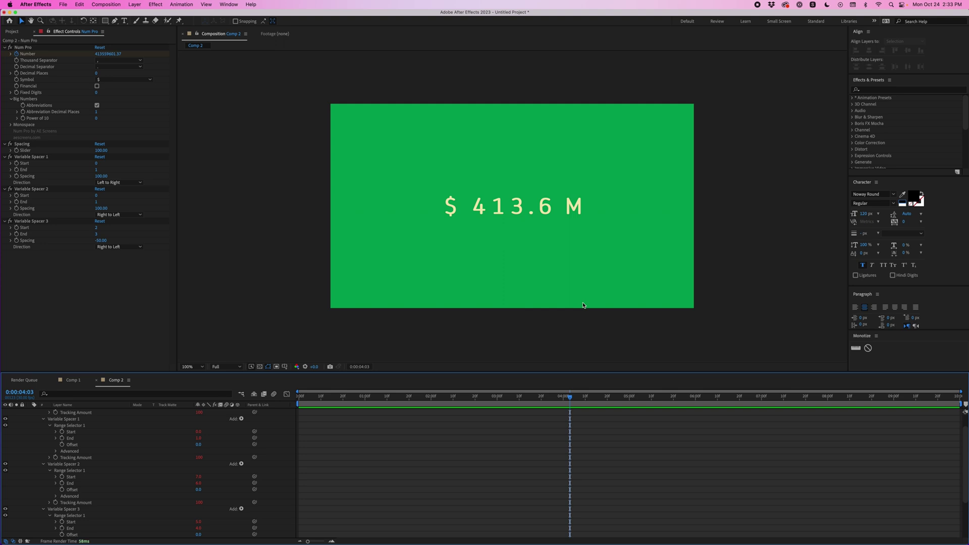
On the Num Pro layer, remove Variable Spacers 3 and 2 with Monotize's Remove monospacing.
key(super+a)
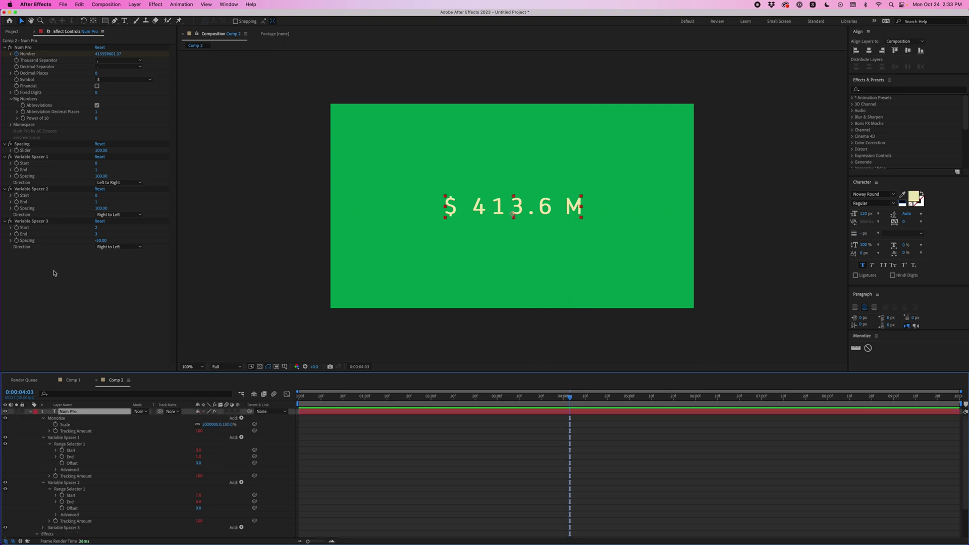
click(867, 348)
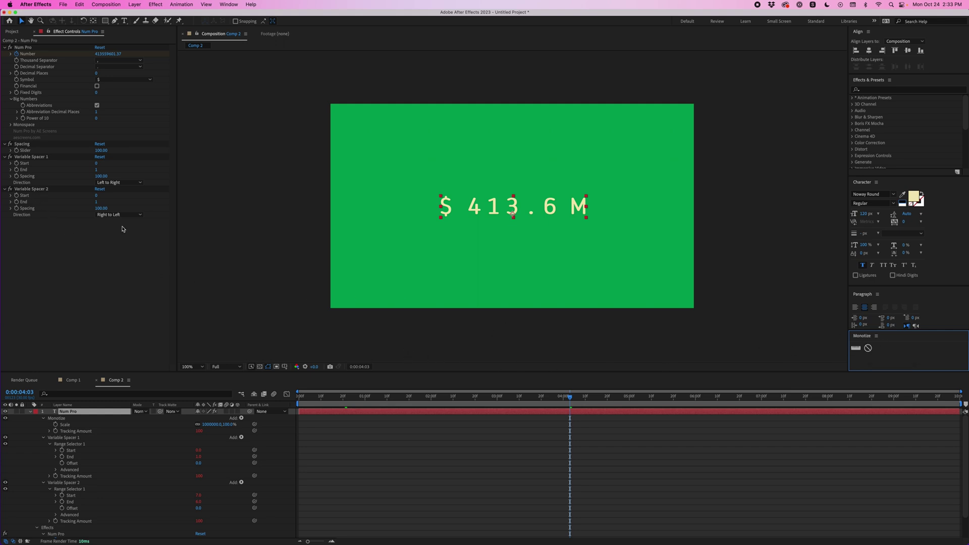
click(867, 348)
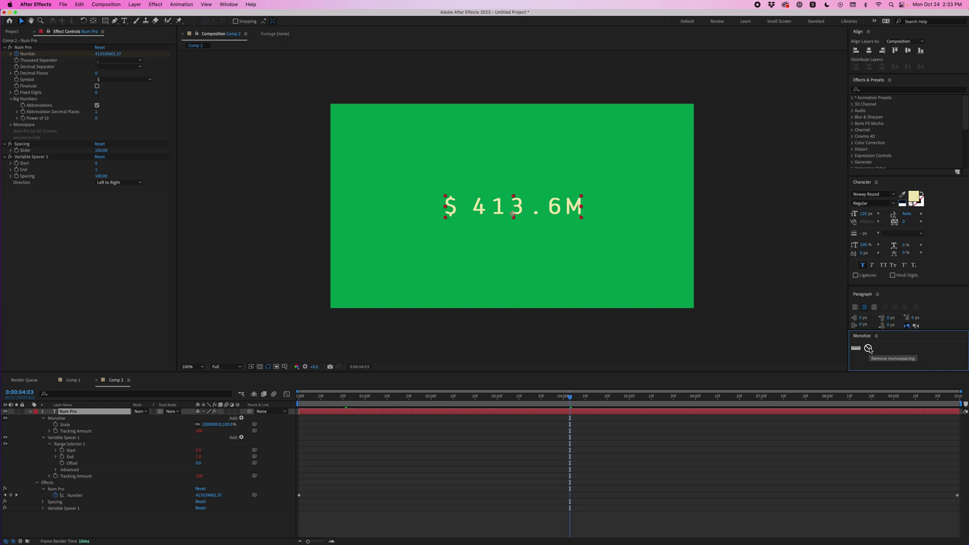
Strip the remaining monospacing, then undo to restore all three Variable Spacers and deselect the layer.
click(867, 348)
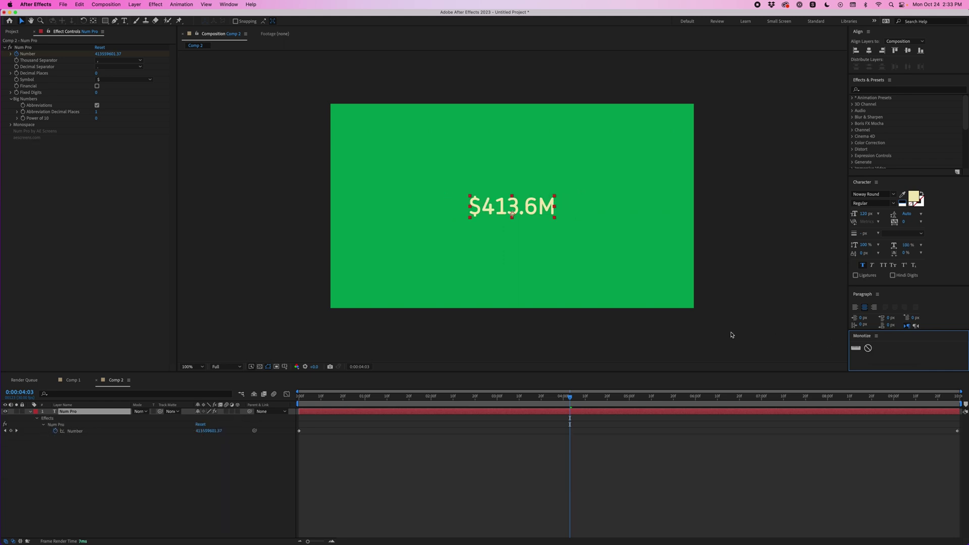
key(super+z)
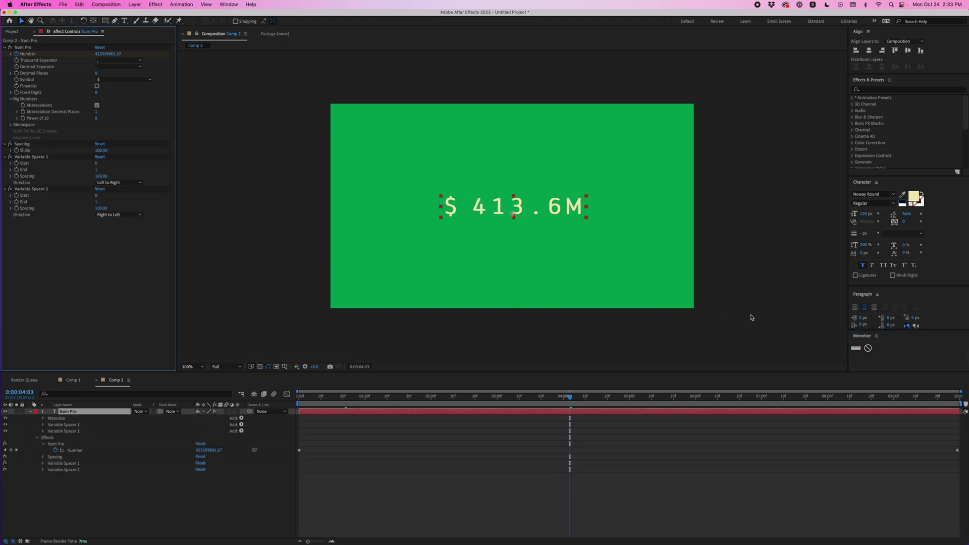
click(600, 411)
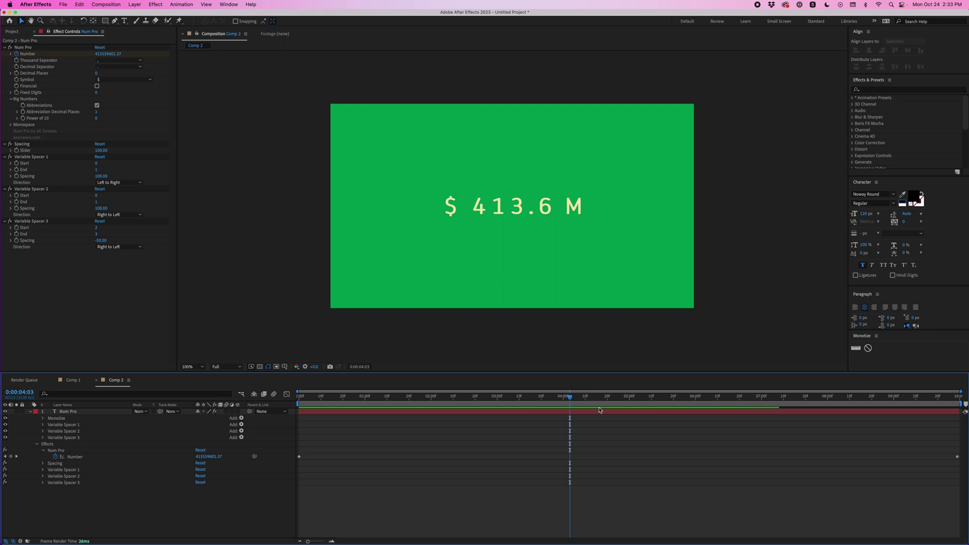